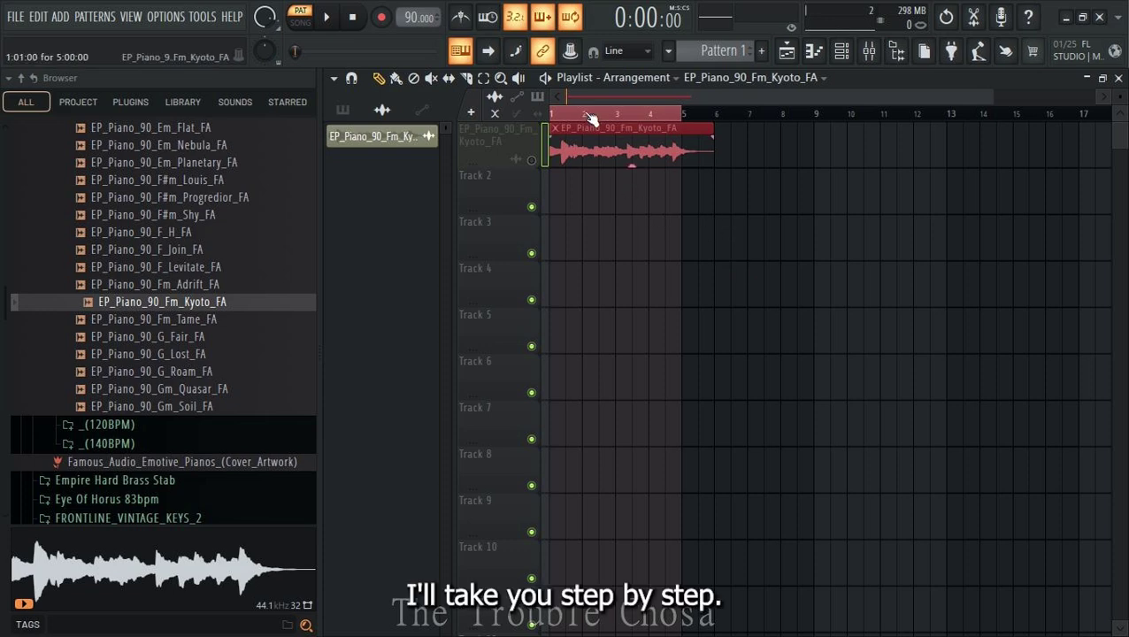
Step: Play the EP_Piano_90_Fm_Kyoto_FA sample from the song start, looping bars 1 to 5
{"action": "scroll", "coordinate": [590, 117], "scroll_direction": "up", "scroll_amount": 3}
{"action": "scroll", "coordinate": [597, 116], "scroll_direction": "down", "scroll_amount": 4}
{"action": "scroll", "coordinate": [600, 118], "scroll_direction": "up", "scroll_amount": 2}
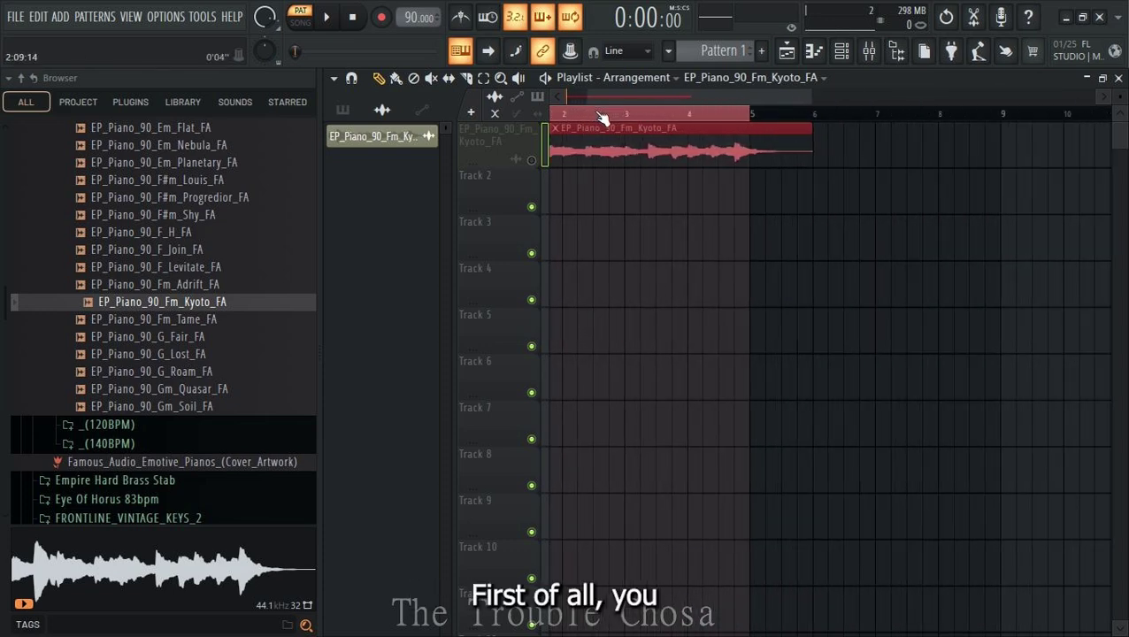
{"action": "left_click", "coordinate": [560, 121]}
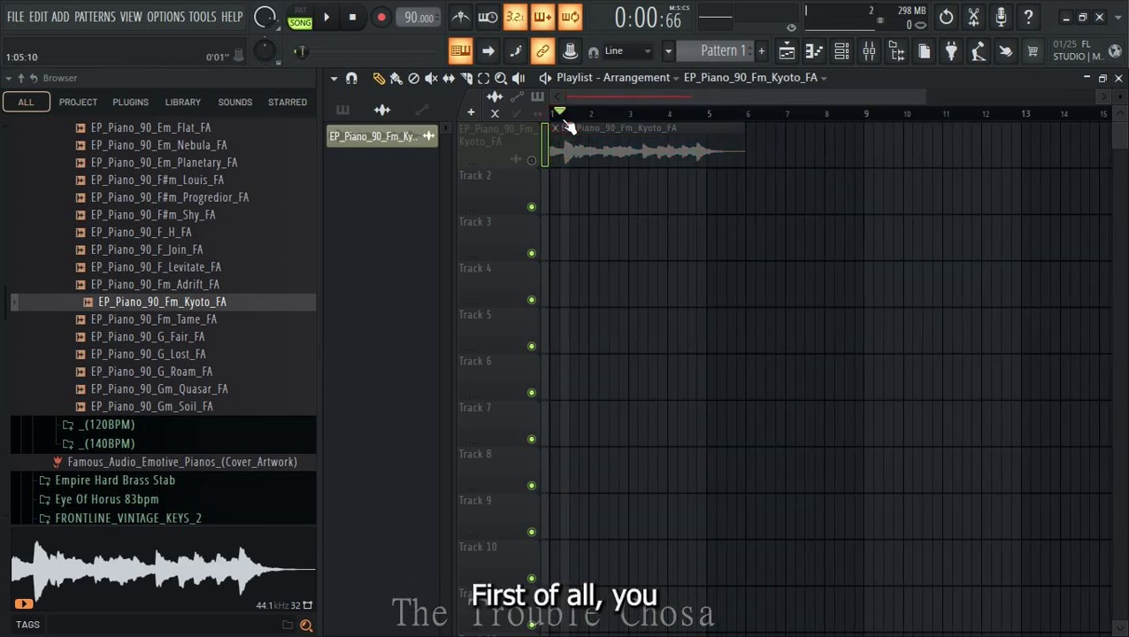
{"action": "left_click", "coordinate": [535, 164]}
{"action": "scroll", "coordinate": [585, 111], "scroll_direction": "up", "scroll_amount": 3}
{"action": "scroll", "coordinate": [643, 125], "scroll_direction": "down", "scroll_amount": 3}
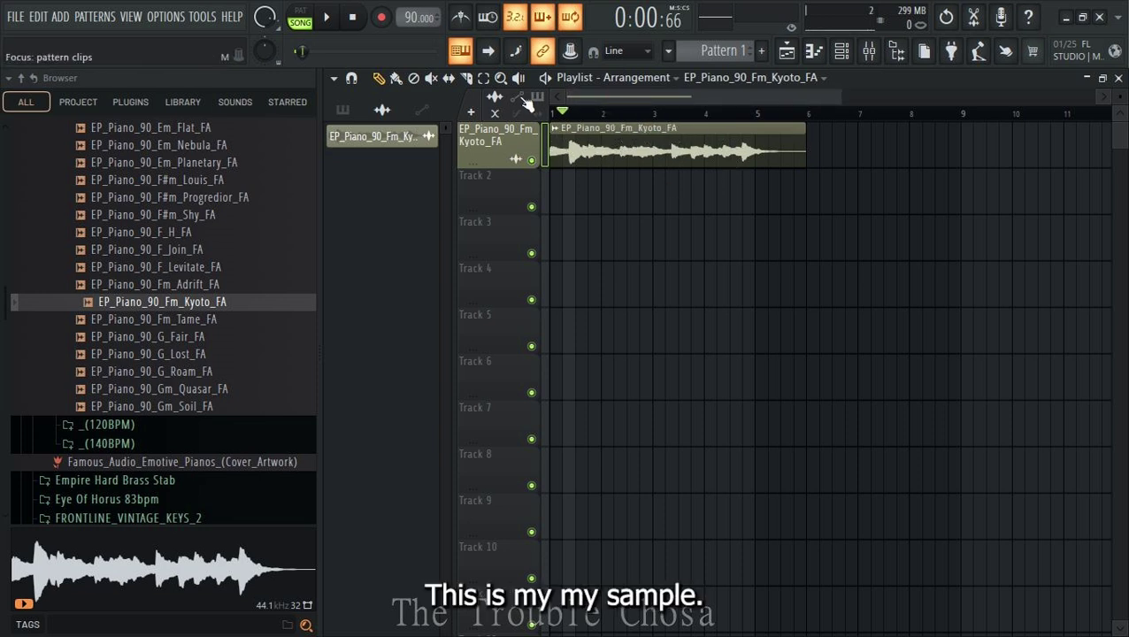
{"action": "left_click_drag", "start_coordinate": [551, 115], "coordinate": [757, 115]}
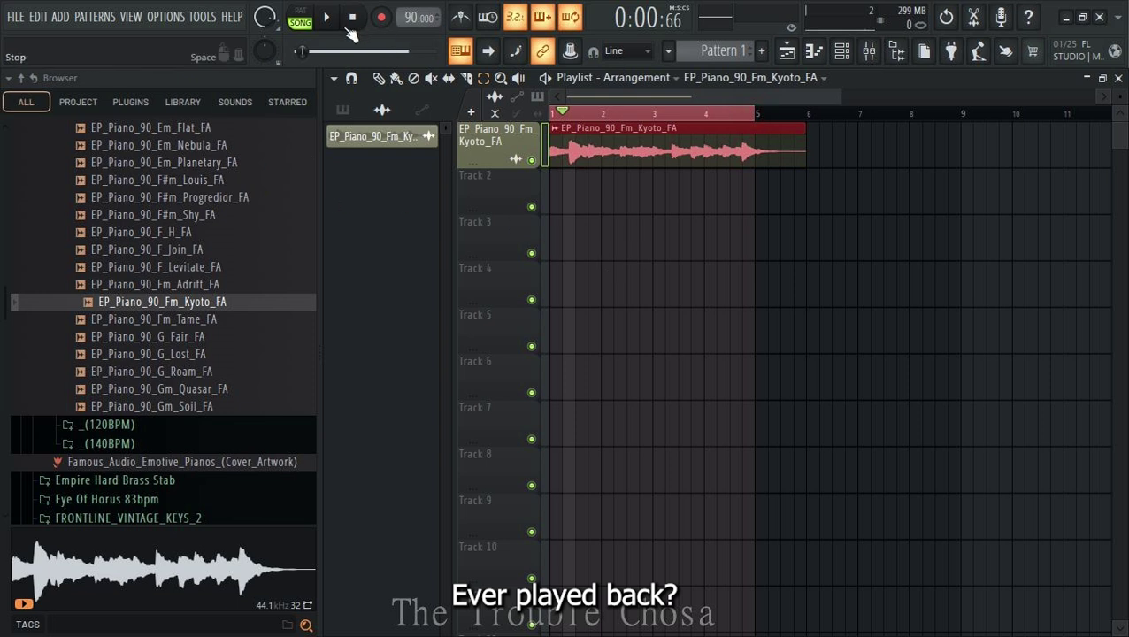
{"action": "left_click", "coordinate": [326, 17]}
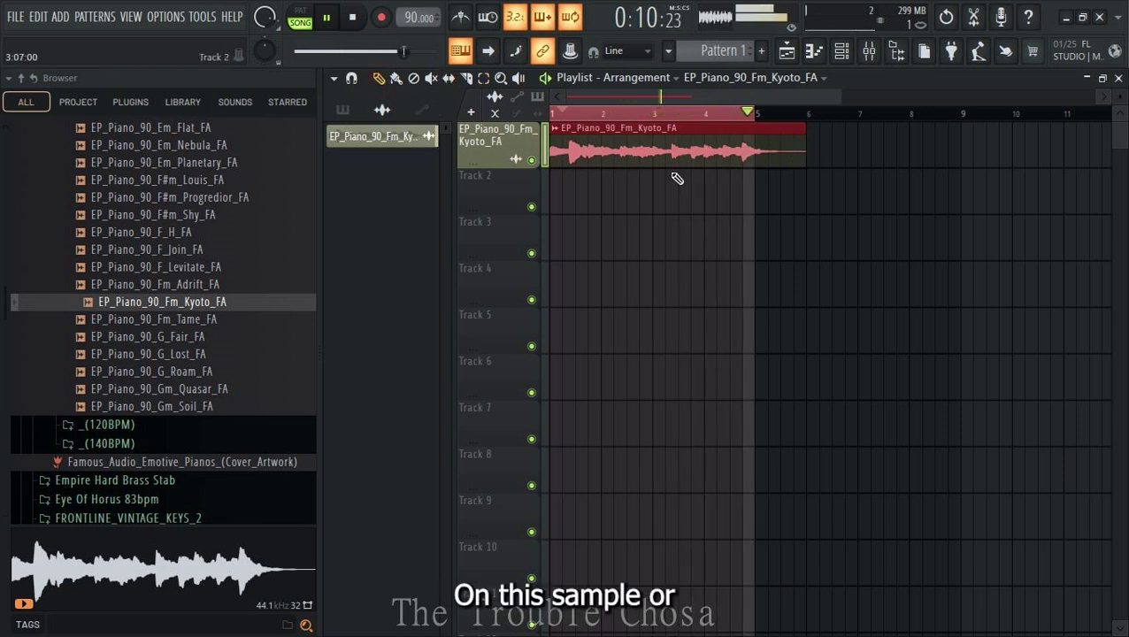
Step: Stop playback and check that the Kyoto clip's channel settings route it to mixer track 5
{"action": "key", "text": "space"}
{"action": "double_click", "coordinate": [656, 140]}
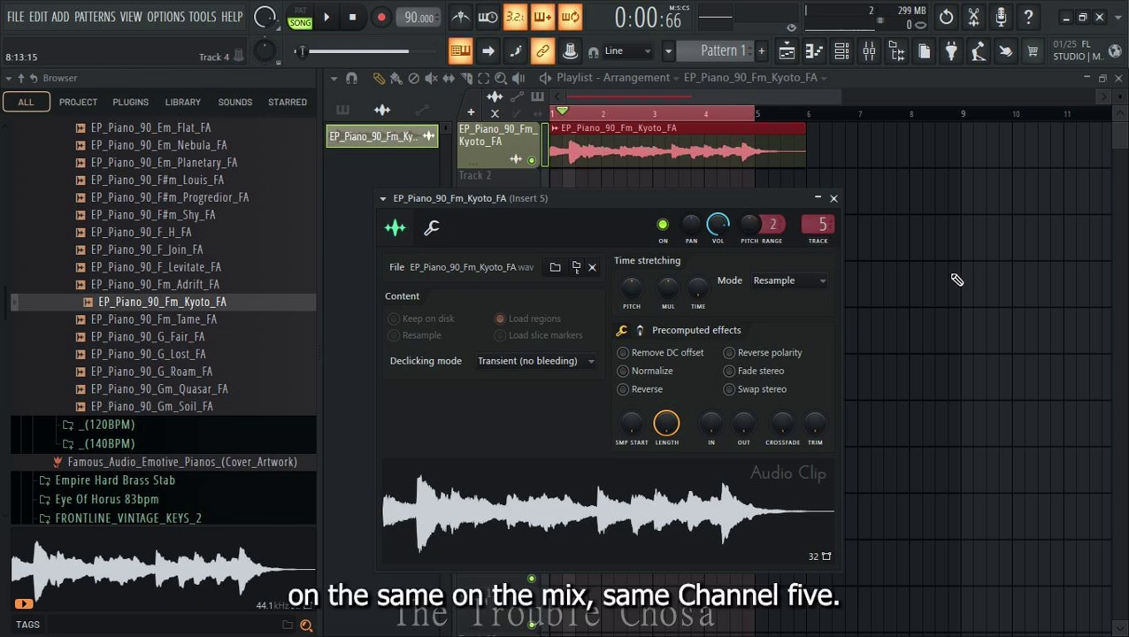
{"action": "left_click", "coordinate": [834, 199]}
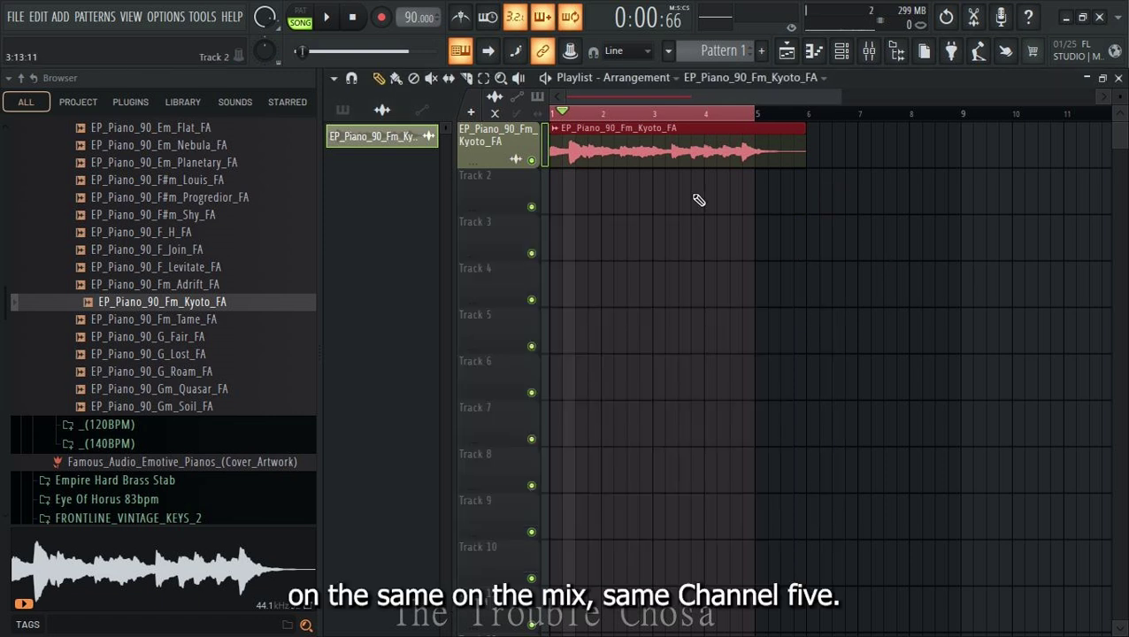
Step: Load Melodyne into FX slot 1 of mixer Insert 5 and rewind the song to the start
{"action": "left_click", "coordinate": [870, 52]}
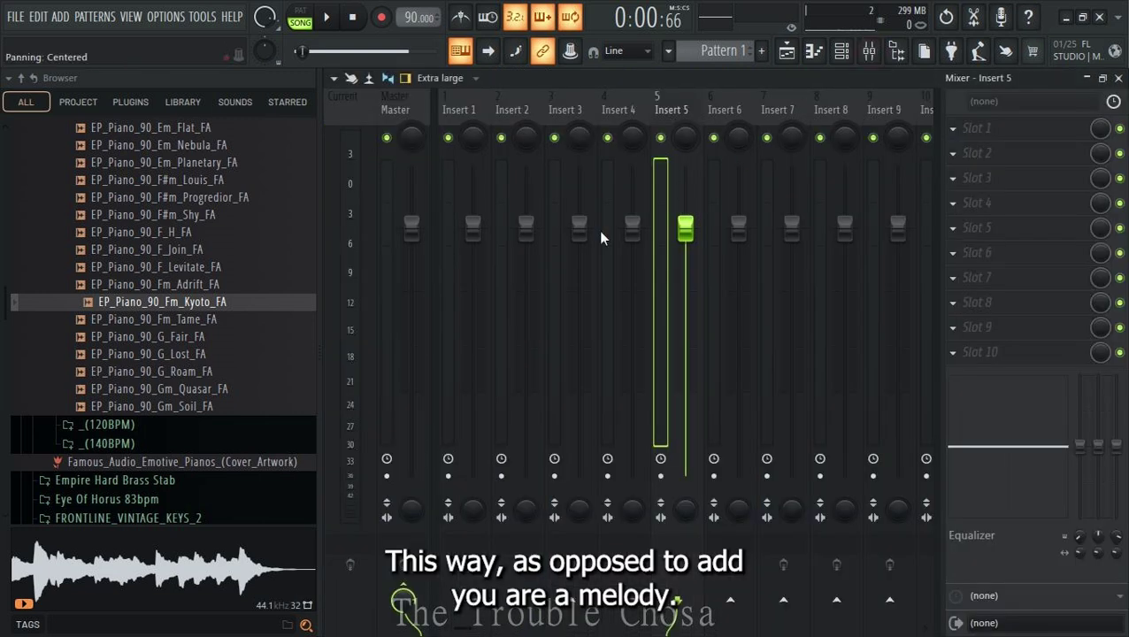
{"action": "left_click", "coordinate": [953, 133]}
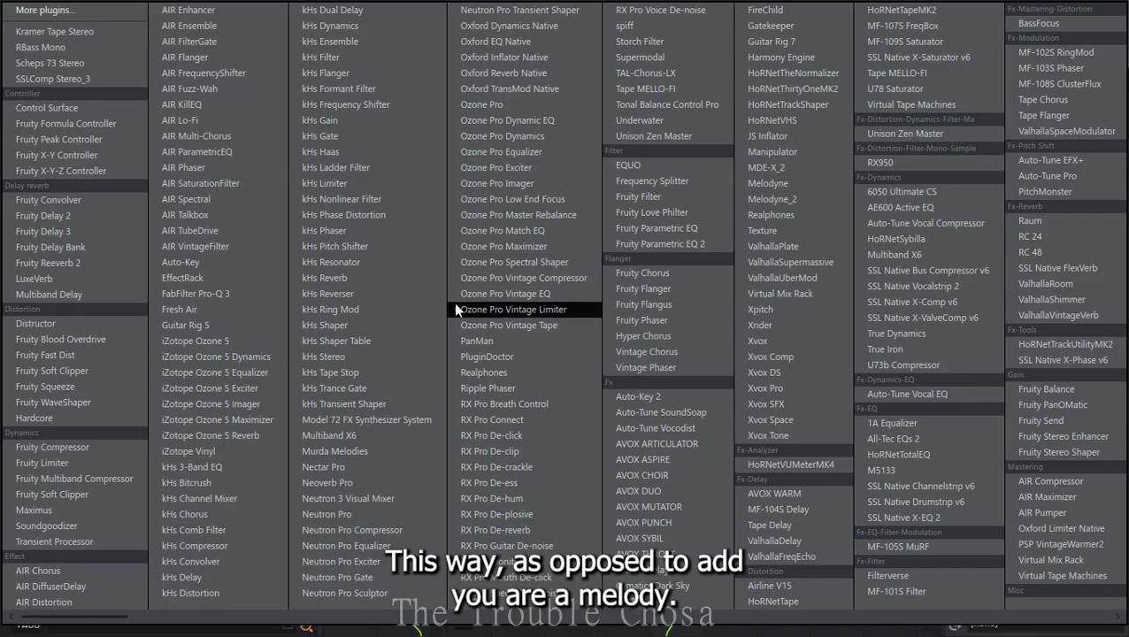
{"action": "key", "text": "m"}
{"action": "key", "text": "m"}
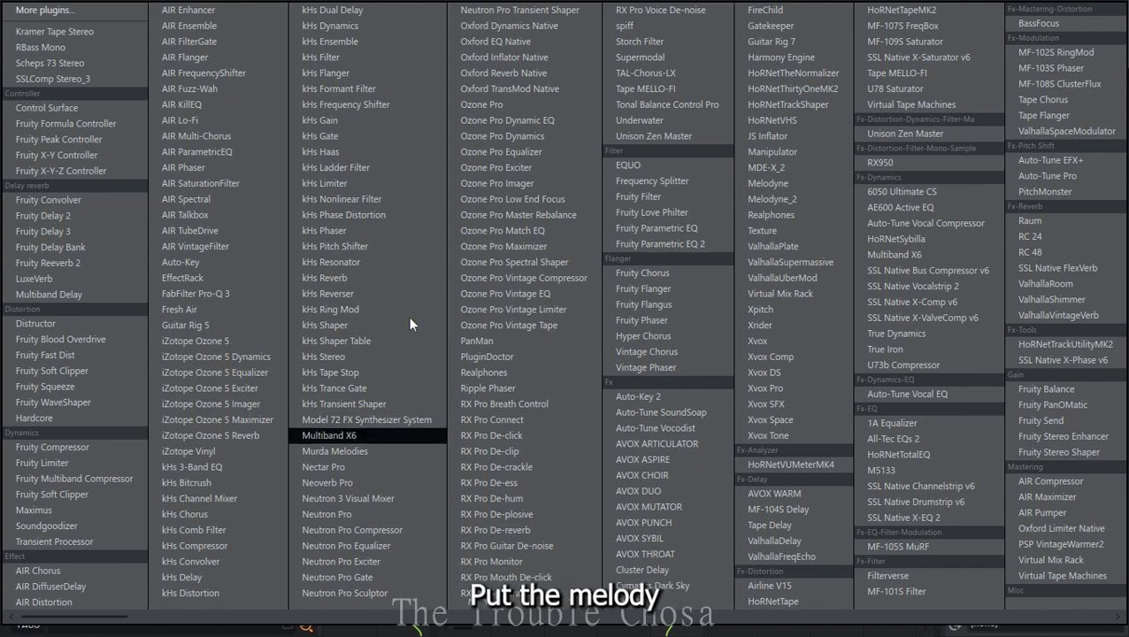
{"action": "key", "text": "m"}
{"action": "key", "text": "m"}
{"action": "key", "text": "m"}
{"action": "key", "text": "m"}
{"action": "key", "text": "m"}
{"action": "left_click", "coordinate": [760, 184]}
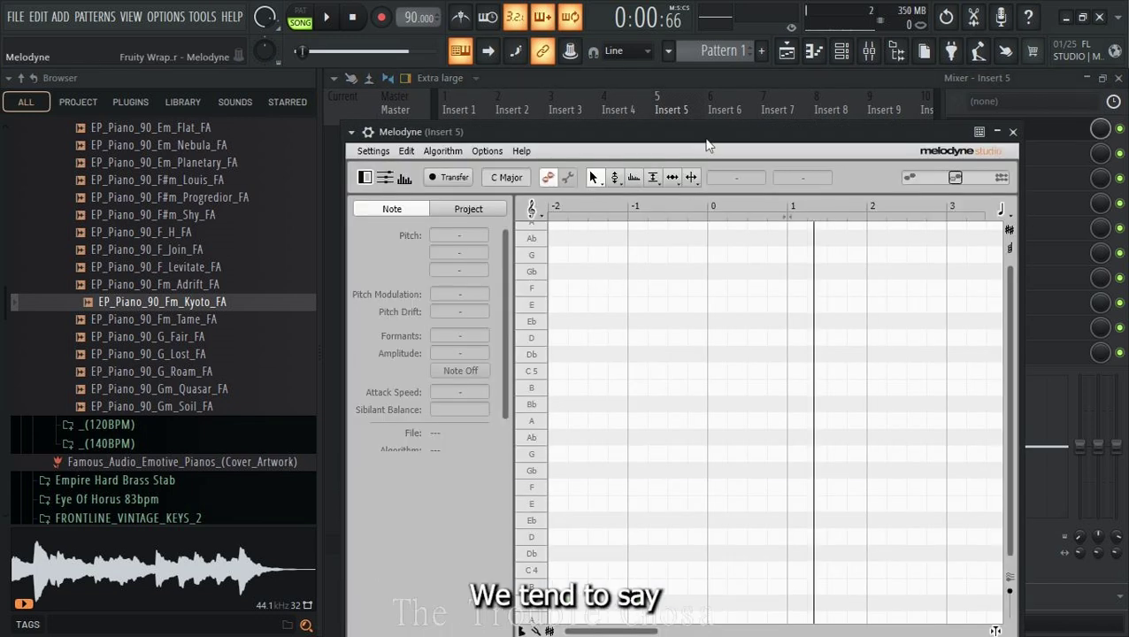
{"action": "left_click_drag", "start_coordinate": [700, 145], "coordinate": [832, 187]}
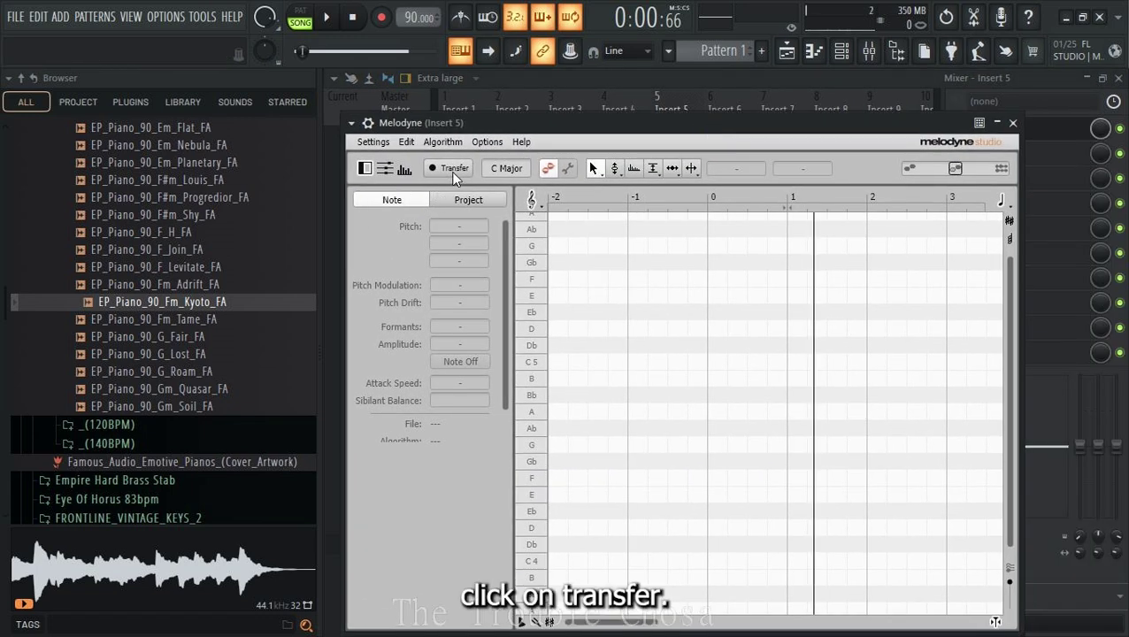
{"action": "left_click", "coordinate": [353, 21]}
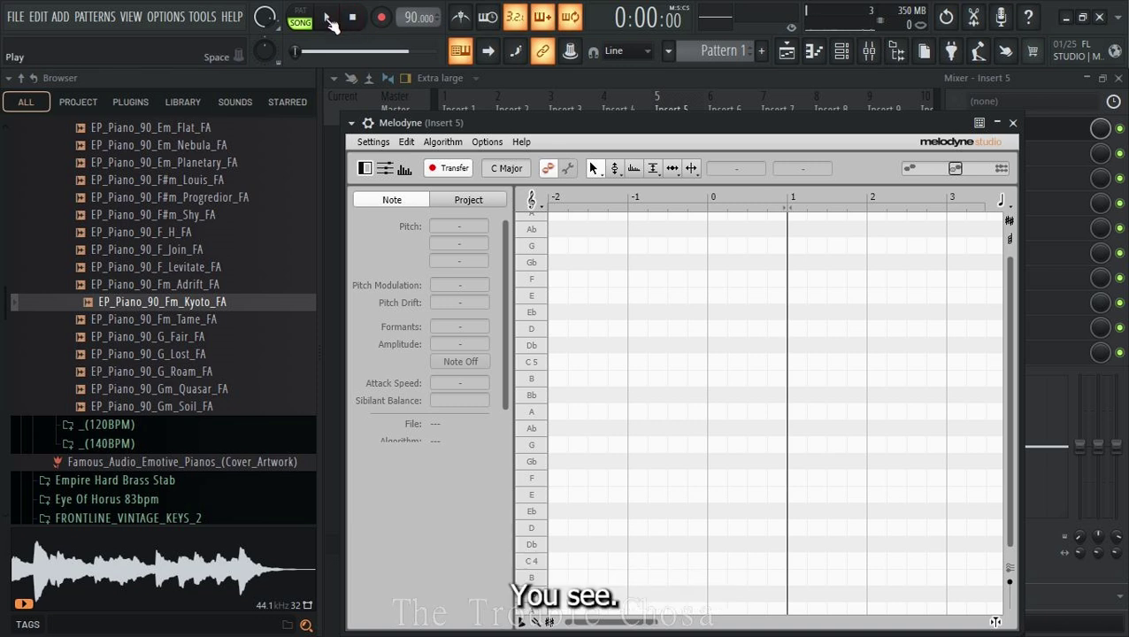
Step: Play the song through so Melodyne captures the piano audio, then stop once the notes appear
{"action": "left_click", "coordinate": [328, 20]}
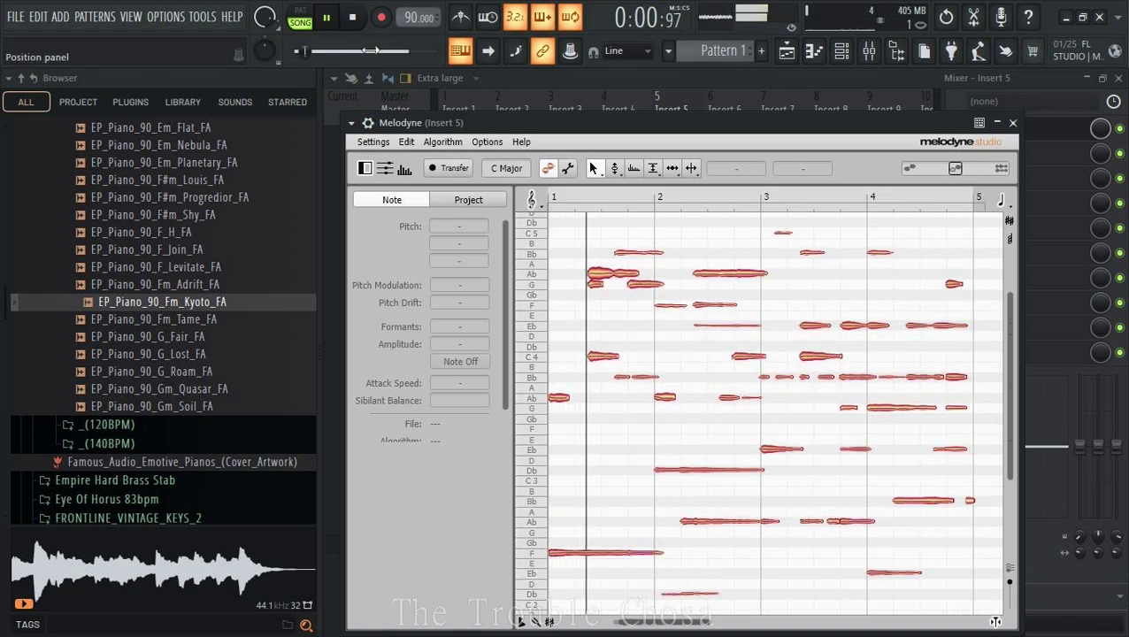
{"action": "key", "text": "space"}
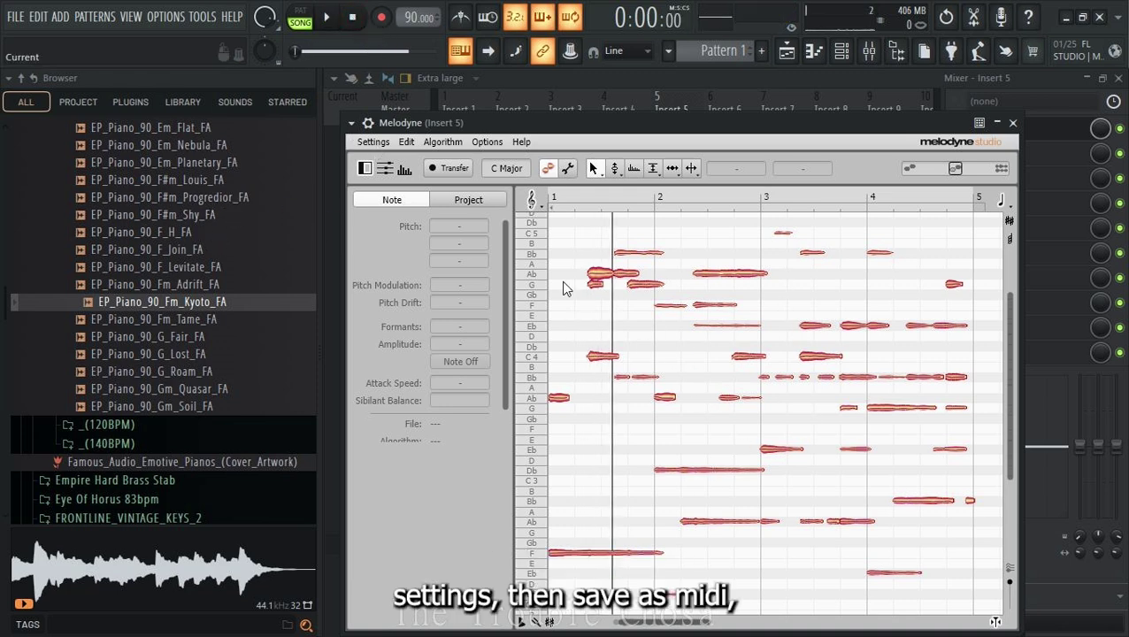
Step: Export Melodyne's detected notes as a MIDI file named 'Piano' on the Desktop
{"action": "left_click", "coordinate": [373, 143]}
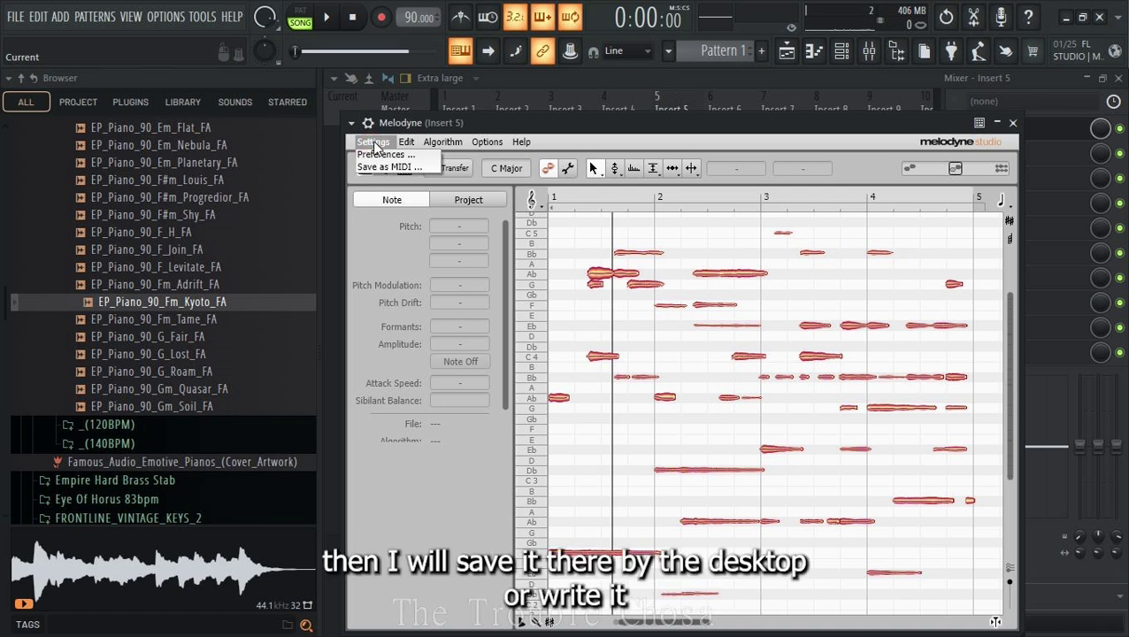
{"action": "left_click", "coordinate": [386, 166]}
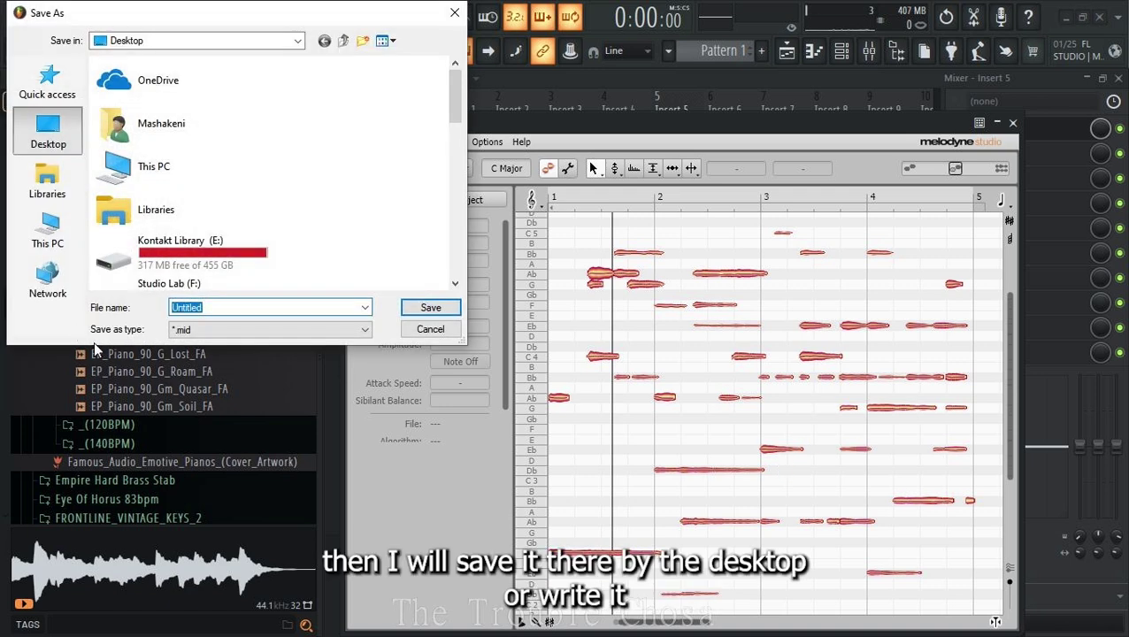
{"action": "left_click", "coordinate": [227, 307]}
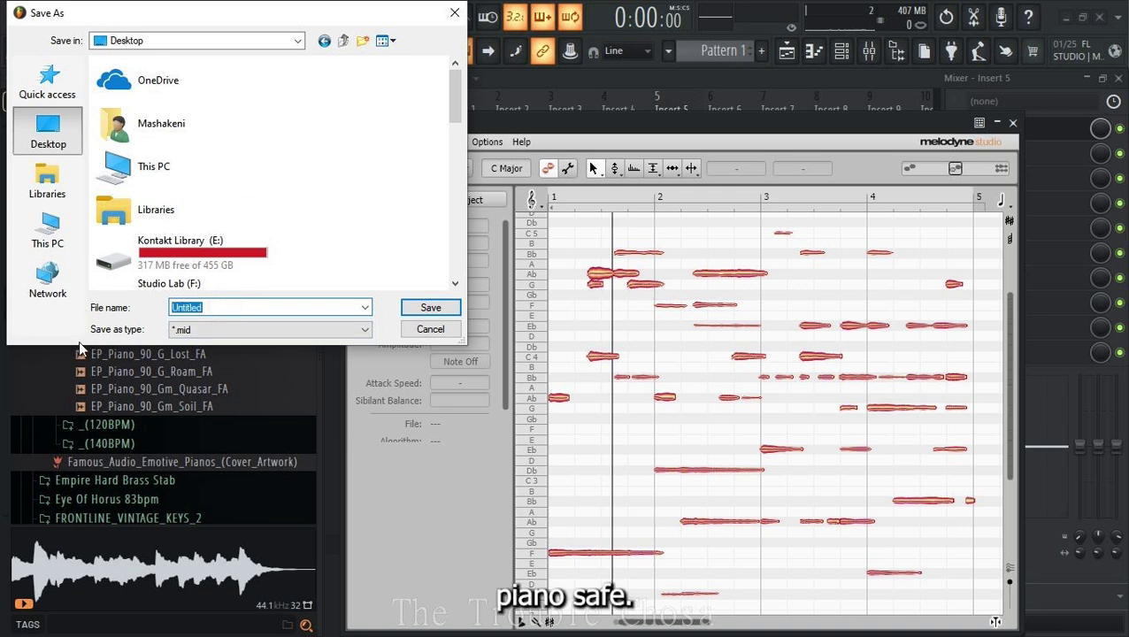
{"action": "type", "text": "Piano"}
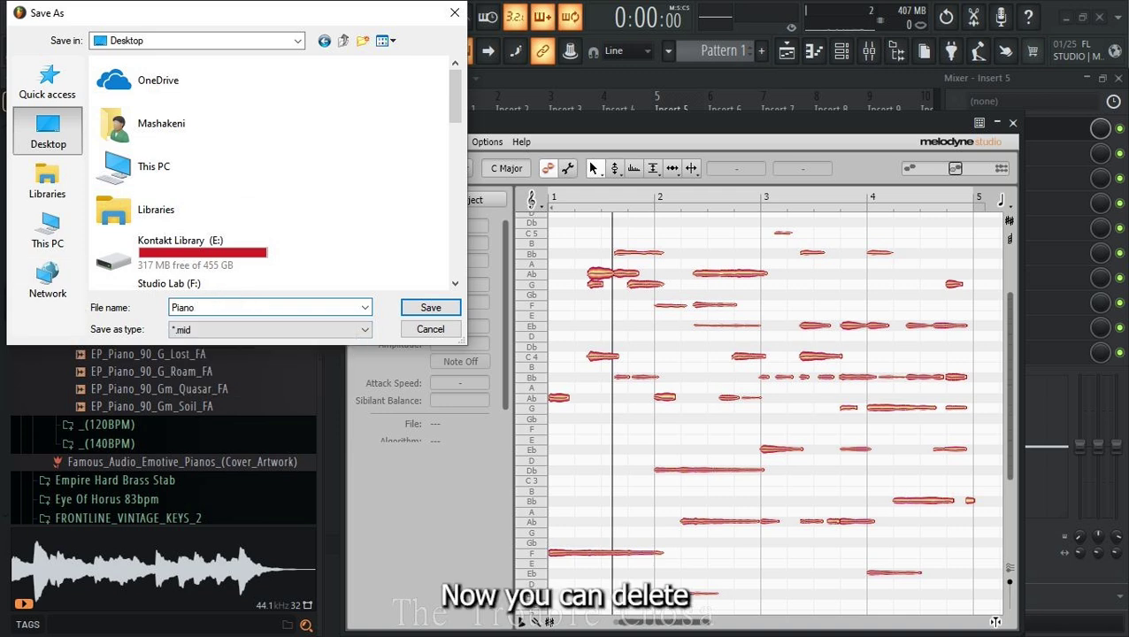
{"action": "left_click", "coordinate": [430, 309]}
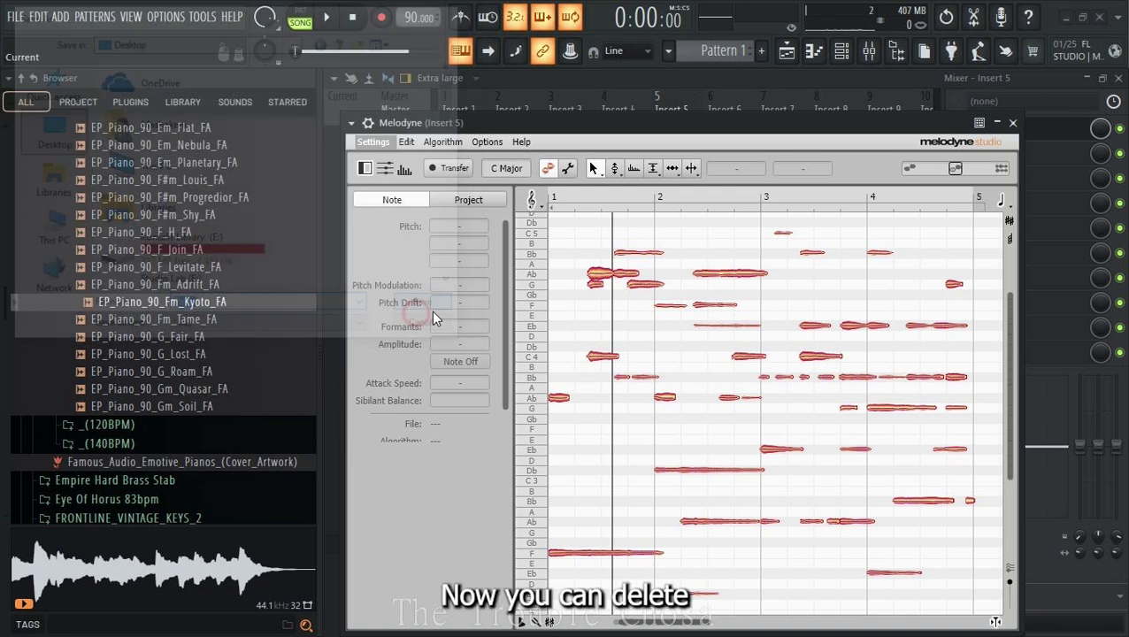
Step: Close Melodyne and delete it from Insert 5's effect slot
{"action": "left_click", "coordinate": [1013, 122]}
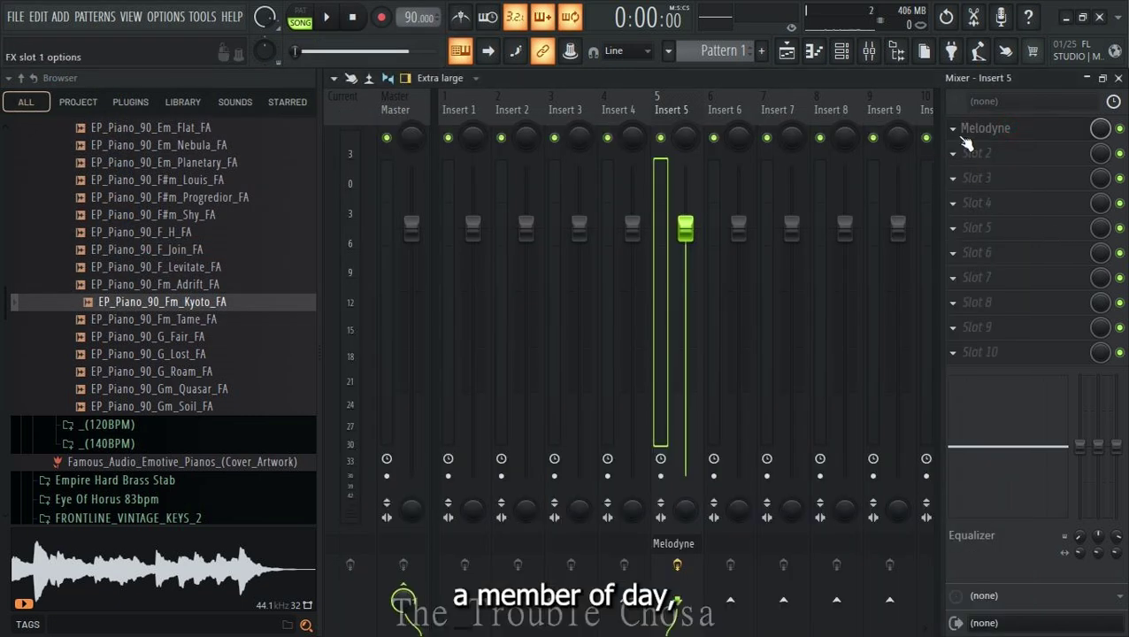
{"action": "left_click", "coordinate": [954, 130]}
{"action": "left_click", "coordinate": [966, 160]}
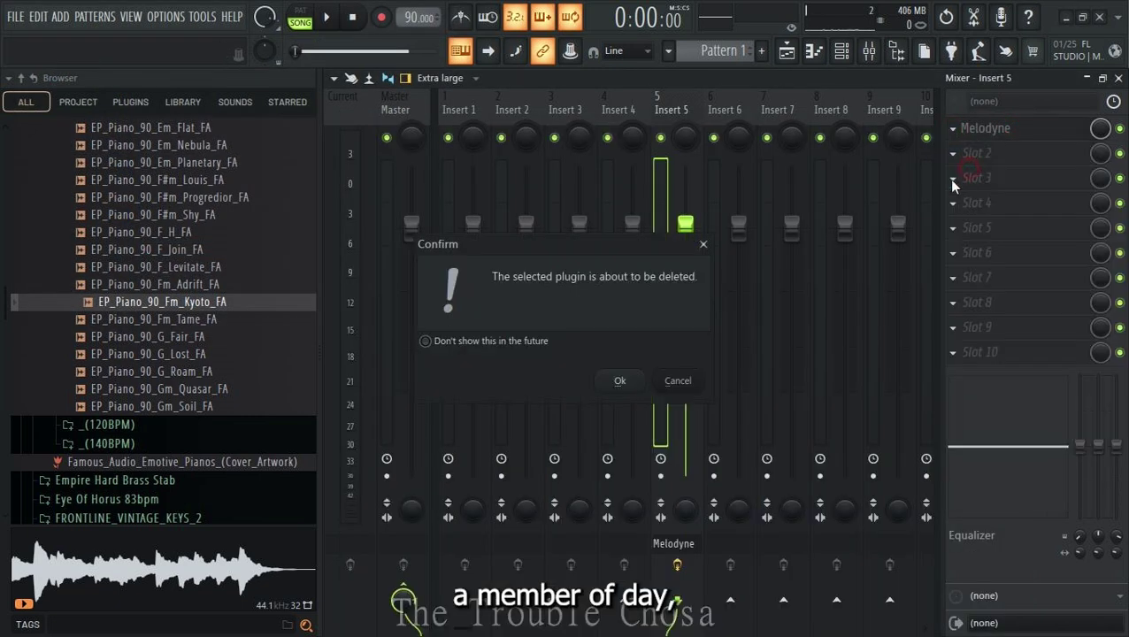
{"action": "left_click", "coordinate": [612, 381]}
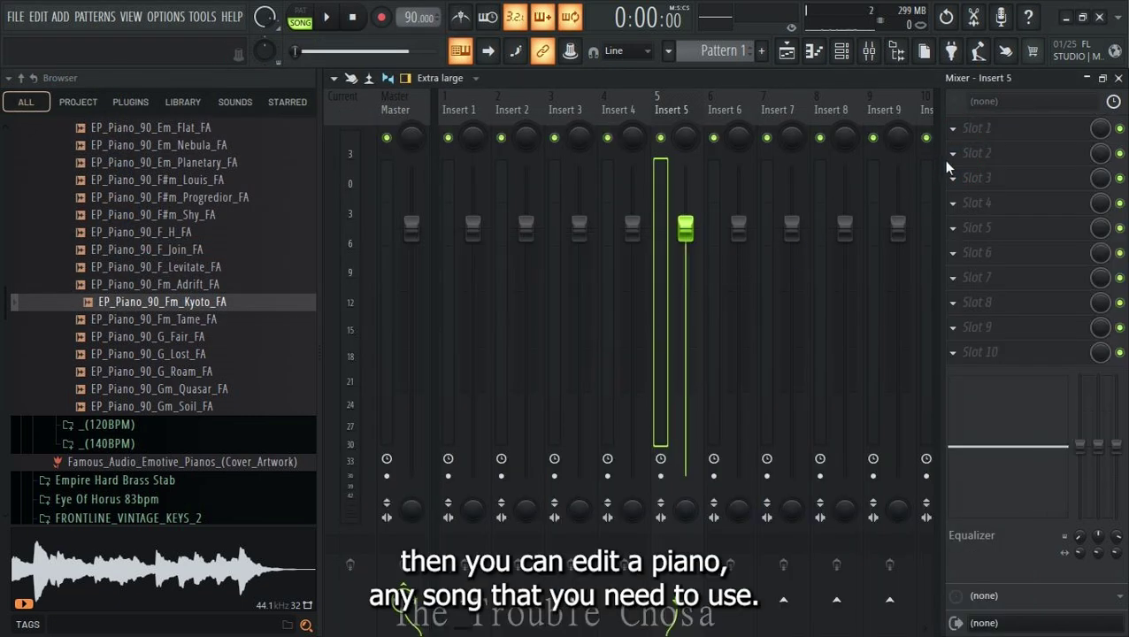
Step: Show all channels in the Channel rack and open Pianoteq 6 STAGE in the piano roll
{"action": "left_click", "coordinate": [1118, 78]}
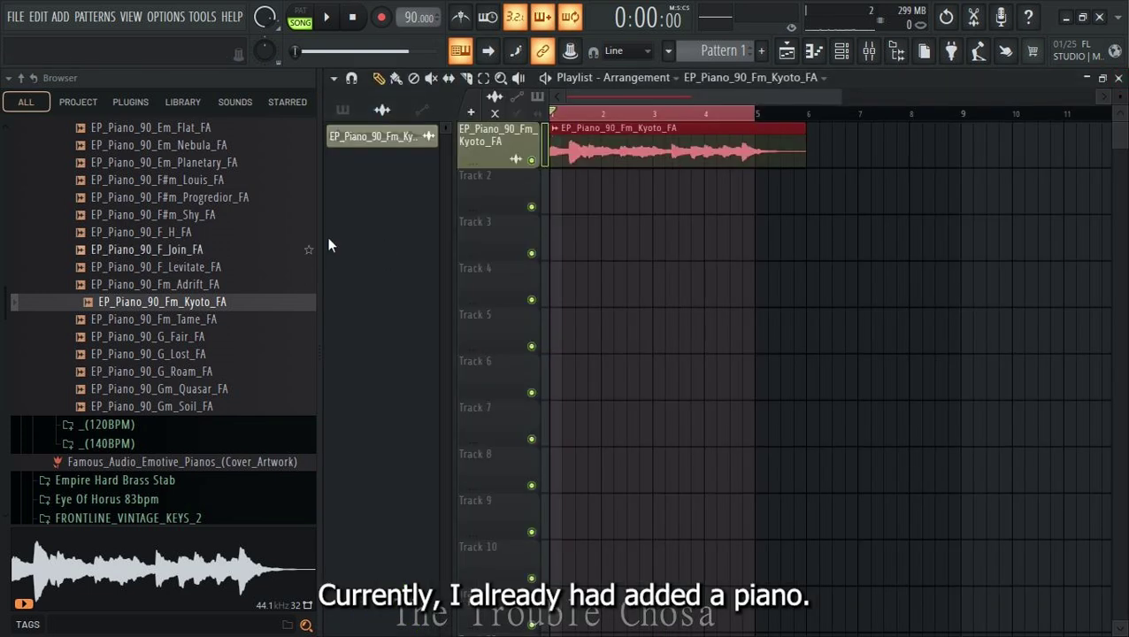
{"action": "left_click", "coordinate": [841, 50]}
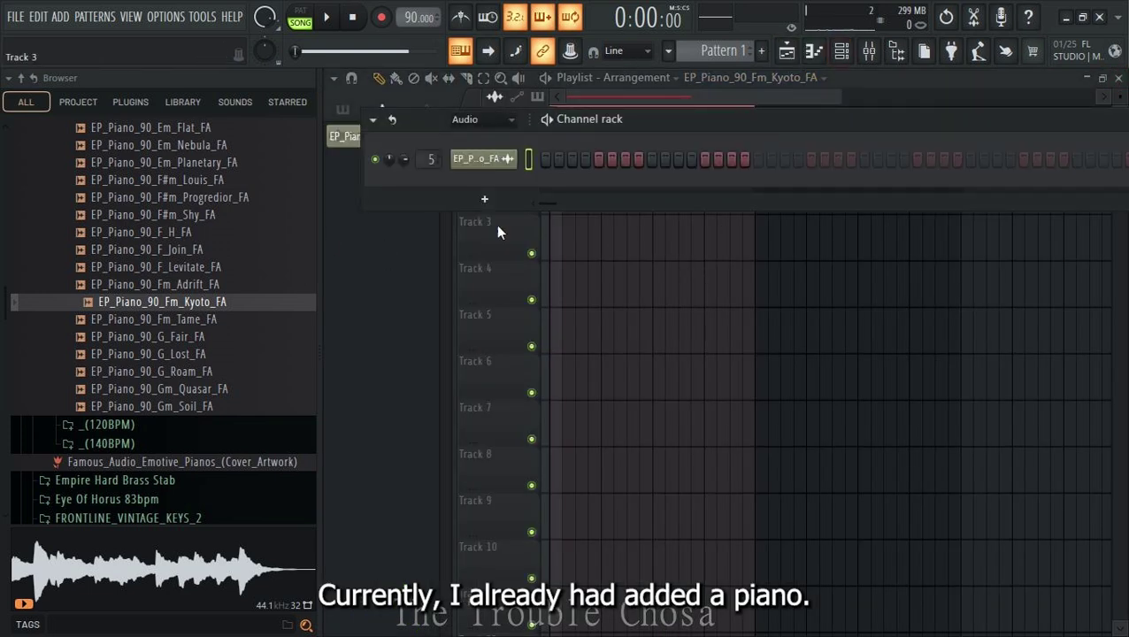
{"action": "left_click", "coordinate": [479, 120]}
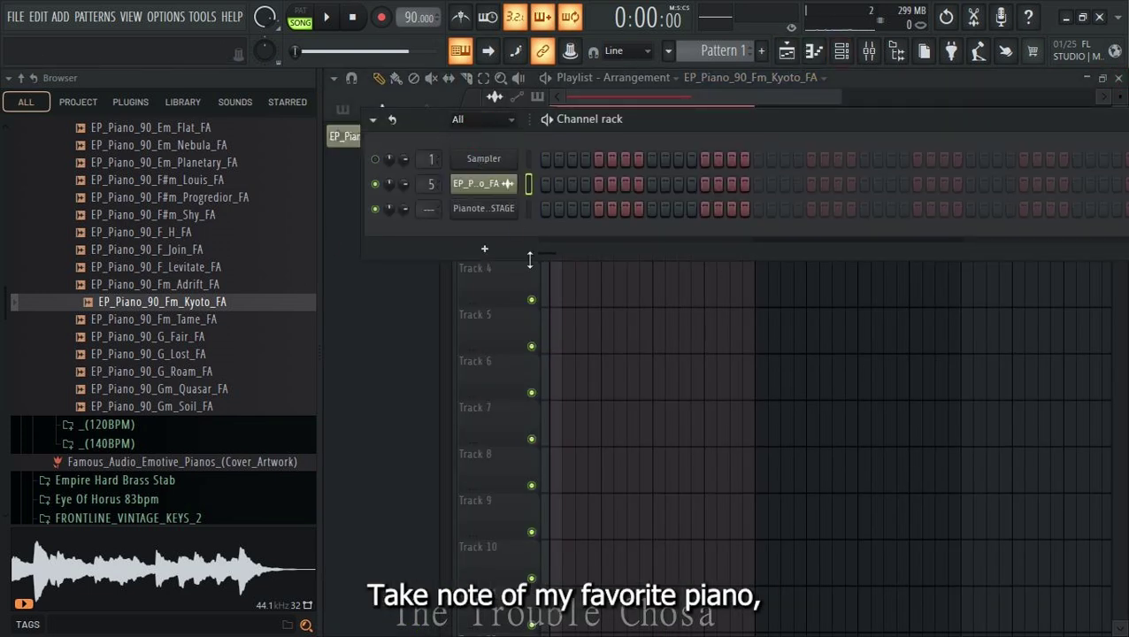
{"action": "left_click", "coordinate": [487, 210]}
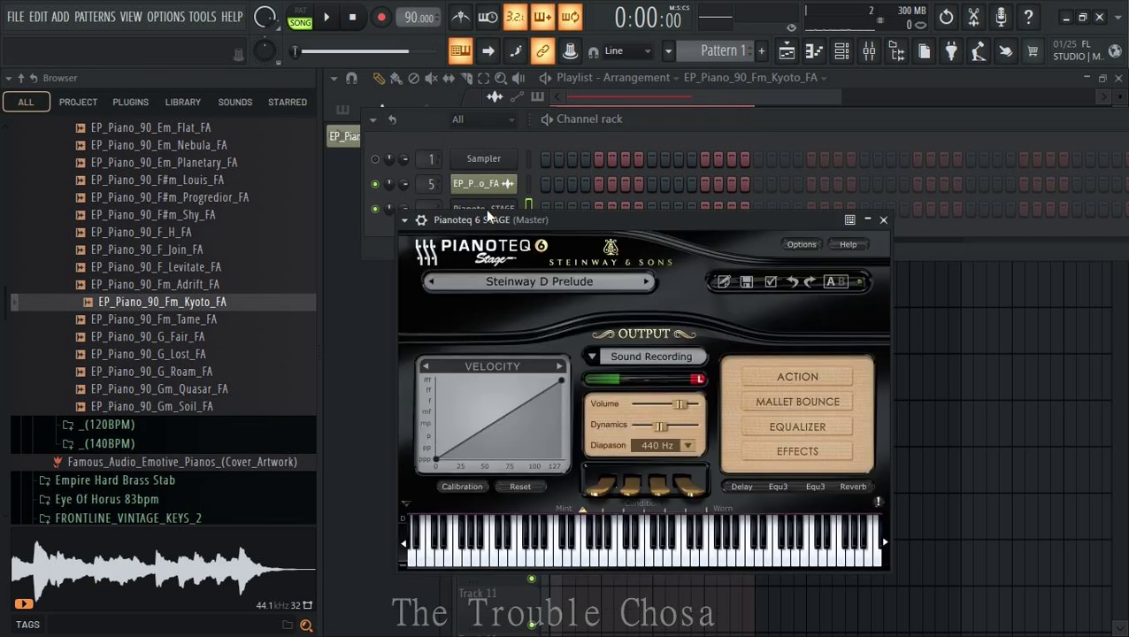
{"action": "left_click_drag", "start_coordinate": [686, 225], "coordinate": [727, 251]}
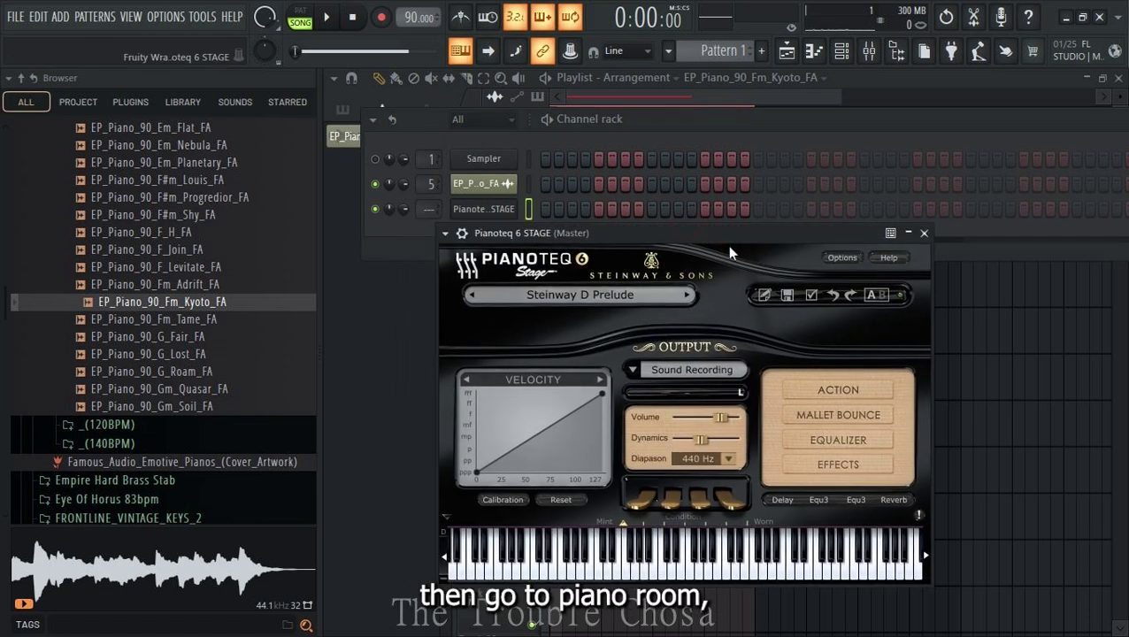
{"action": "right_click", "coordinate": [482, 209]}
{"action": "left_click", "coordinate": [559, 207]}
{"action": "left_click", "coordinate": [334, 77]}
{"action": "mouse_move", "coordinate": [372, 97]}
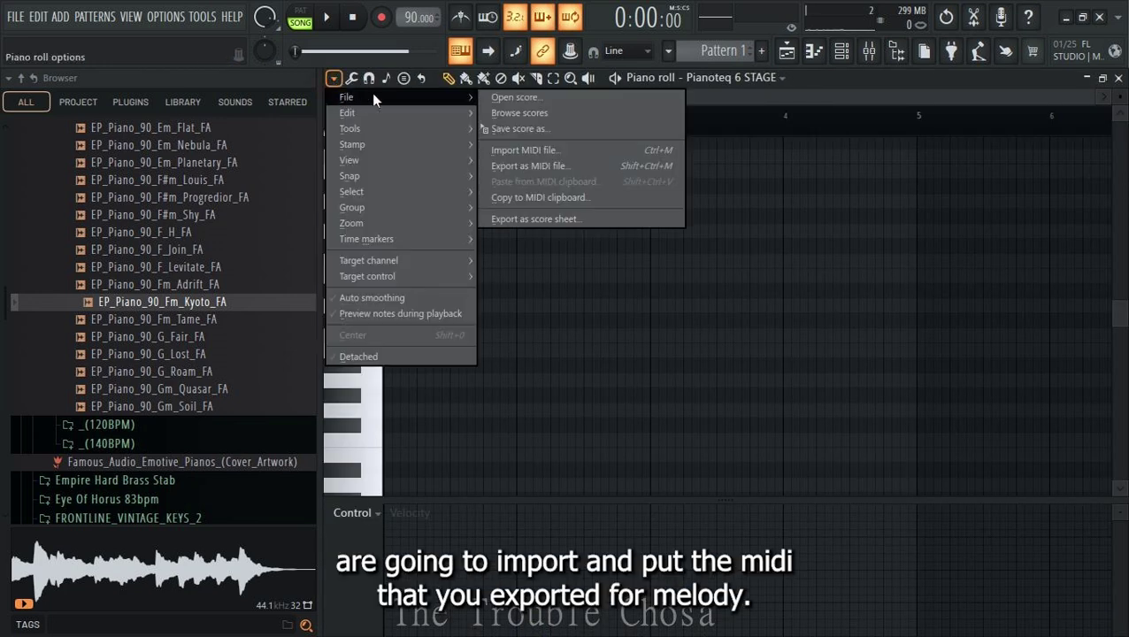
Step: Import the Piano MIDI file from the Desktop into the piano roll
{"action": "left_click", "coordinate": [521, 150]}
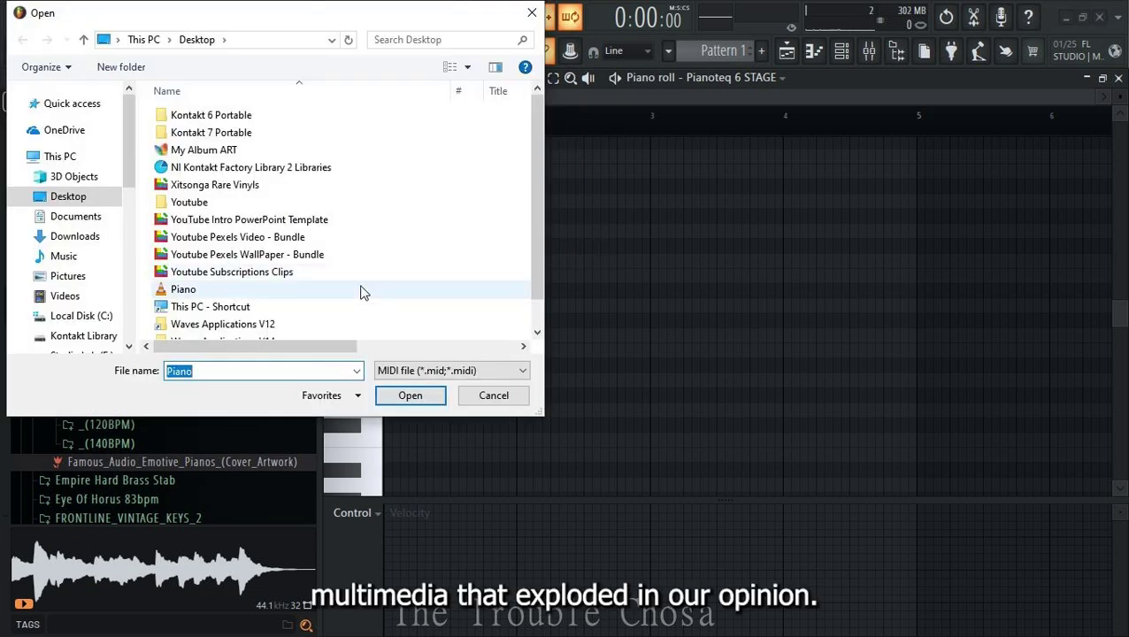
{"action": "left_click", "coordinate": [176, 291]}
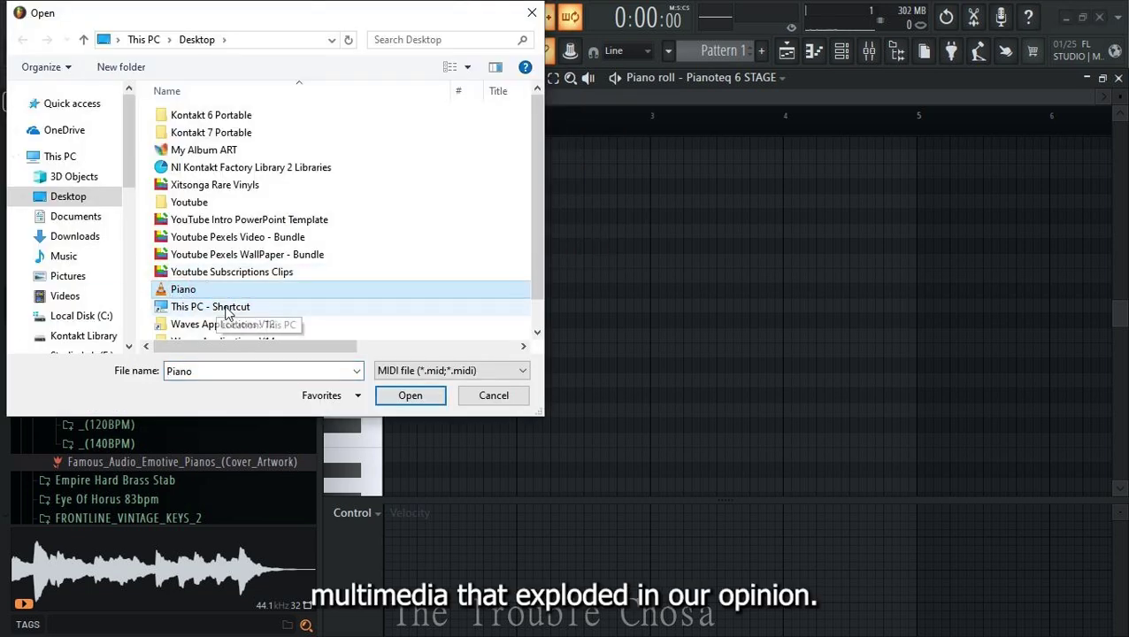
{"action": "double_click", "coordinate": [190, 297]}
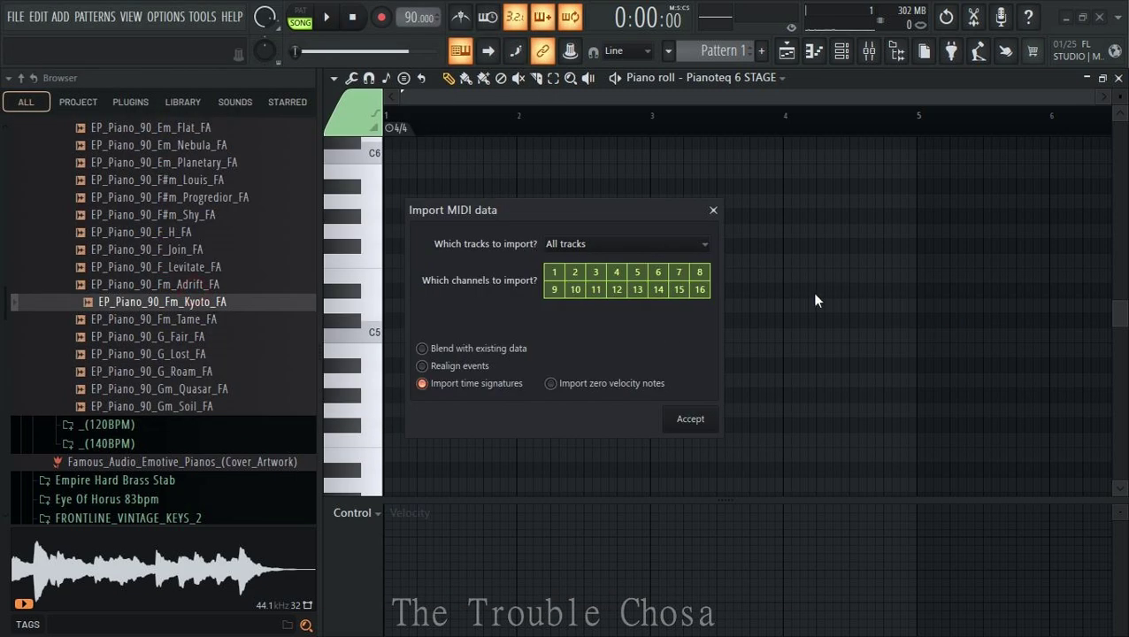
Step: Accept the MIDI import and delete the Sampler and EP piano channels, leaving only Pianoteq
{"action": "left_click", "coordinate": [688, 419]}
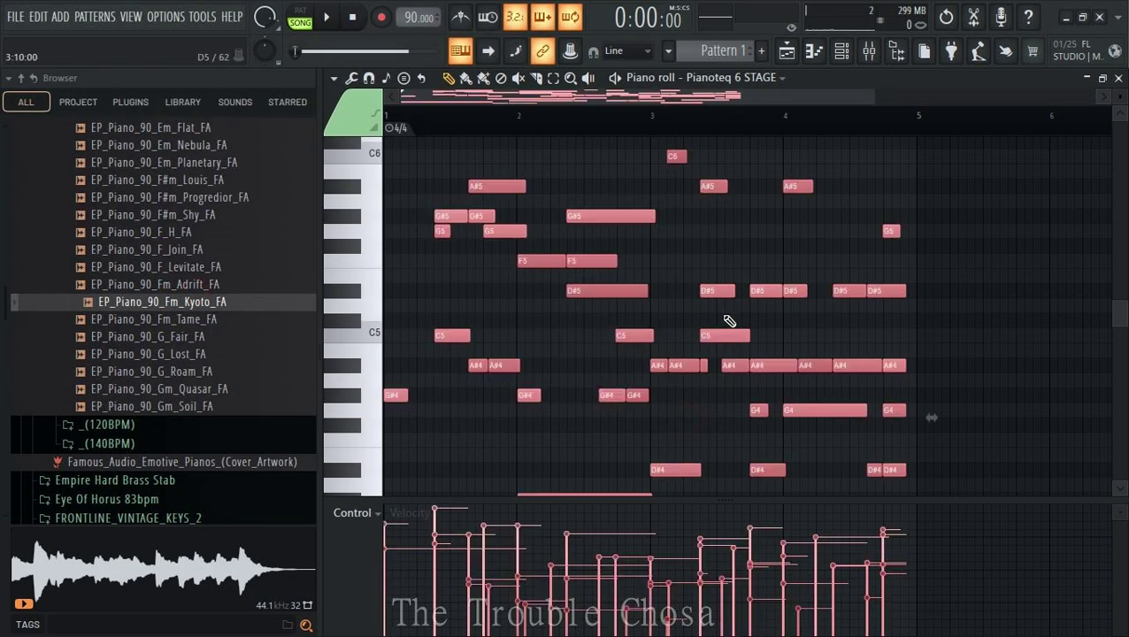
{"action": "scroll", "coordinate": [774, 226], "scroll_direction": "down", "scroll_amount": 5}
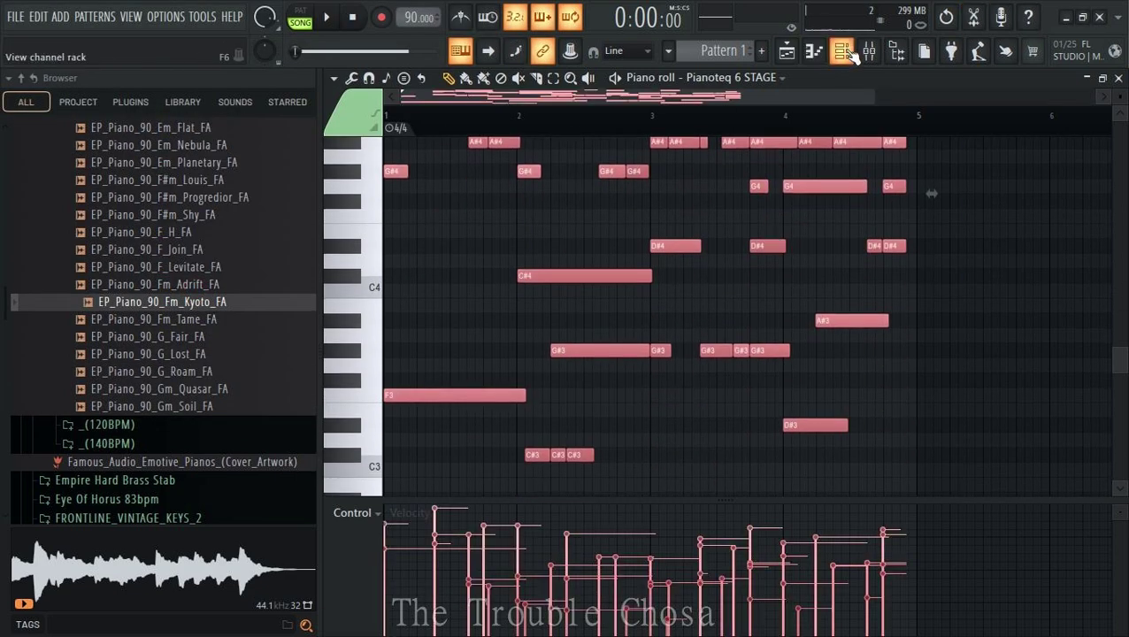
{"action": "left_click", "coordinate": [841, 50]}
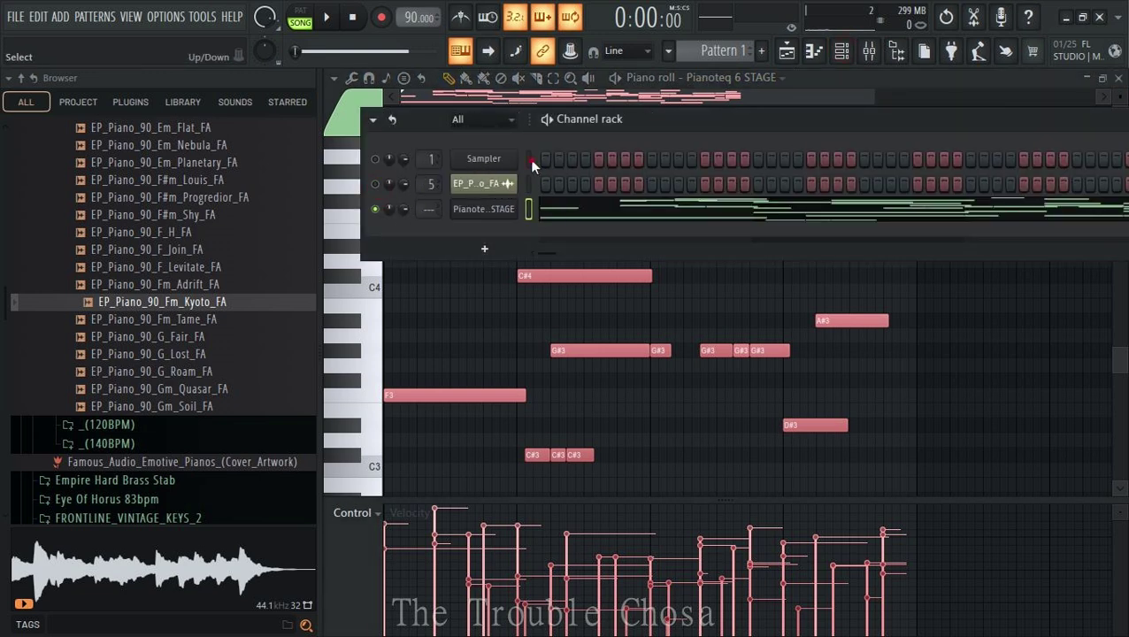
{"action": "key", "text": "alt+Delete"}
{"action": "key", "text": "Return"}
{"action": "key", "text": "space"}
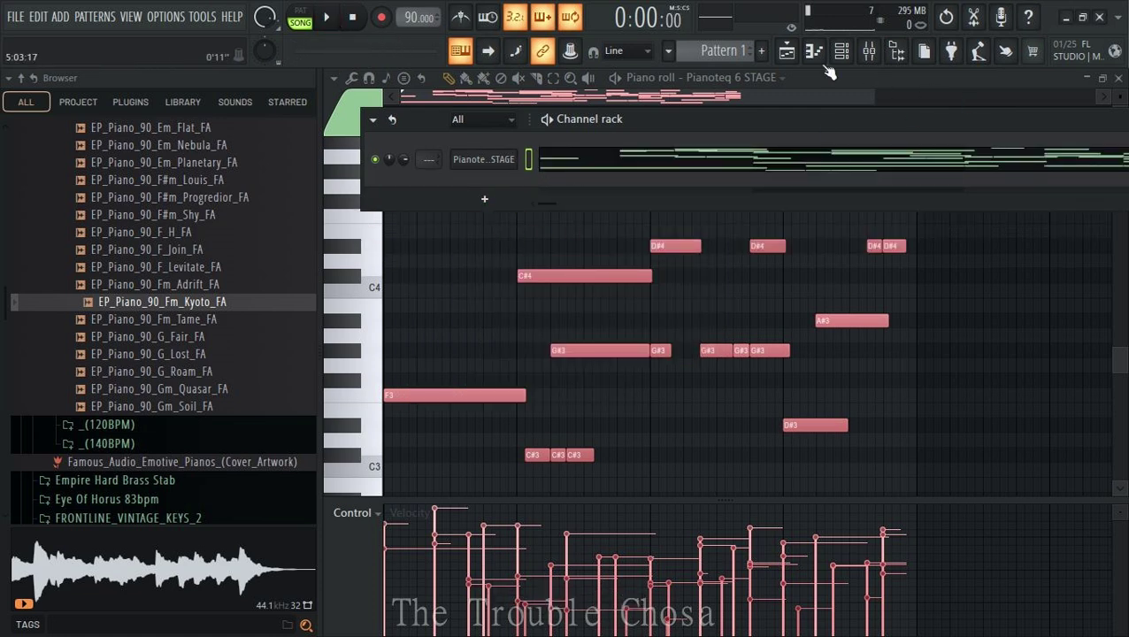
{"action": "left_click", "coordinate": [787, 51]}
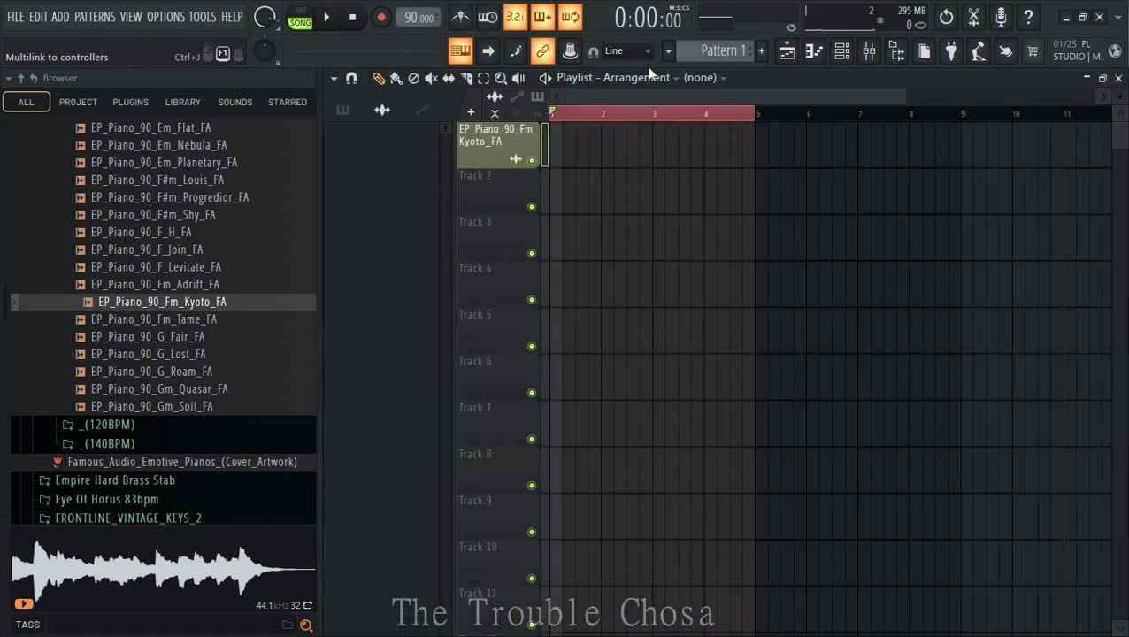
Step: Place Pattern 1 on Track 1 at bar 1 and play the arrangement
{"action": "left_click", "coordinate": [718, 50]}
{"action": "left_click", "coordinate": [630, 151]}
{"action": "left_click_drag", "start_coordinate": [630, 166], "coordinate": [550, 128]}
{"action": "key", "text": "space"}
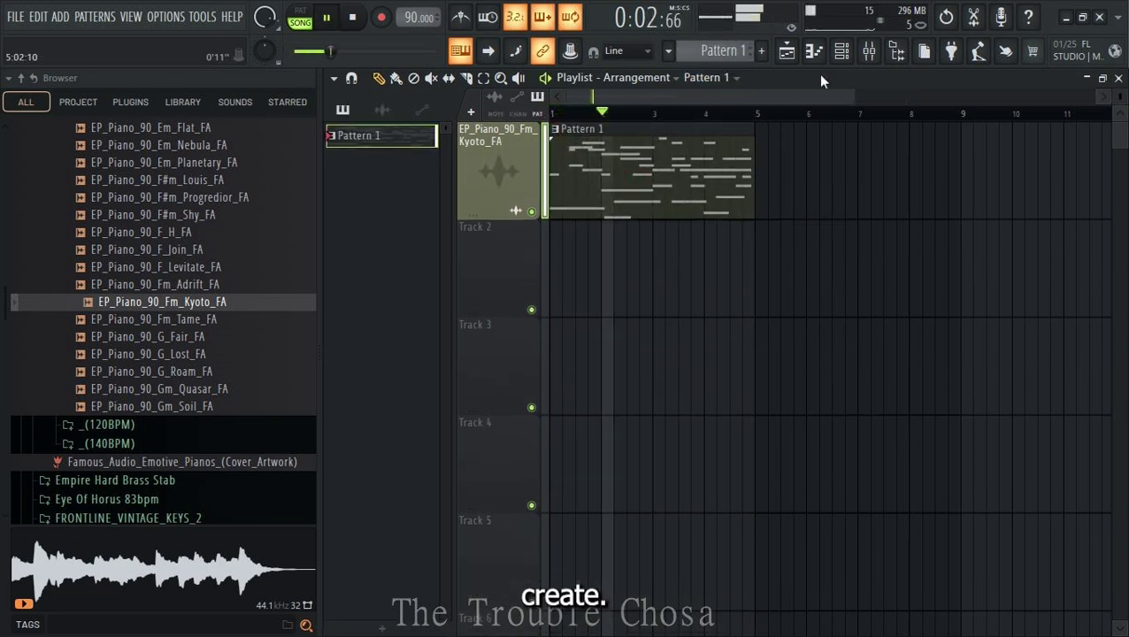
Step: Reopen the Pianoteq channel's piano roll to view the imported notes
{"action": "left_click", "coordinate": [840, 51]}
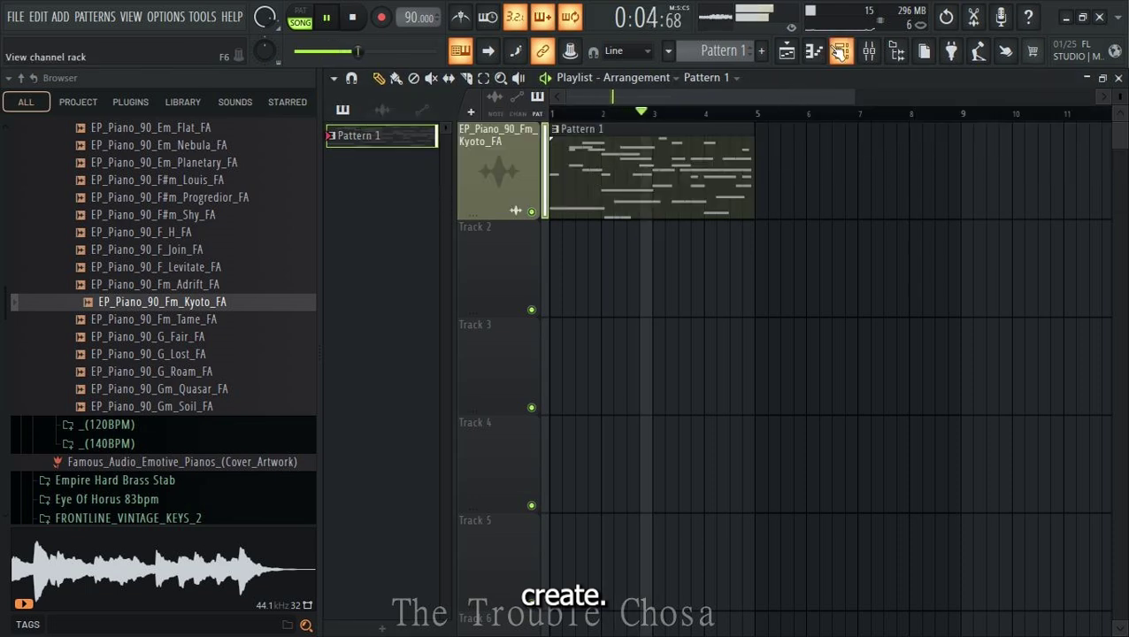
{"action": "left_click", "coordinate": [840, 51]}
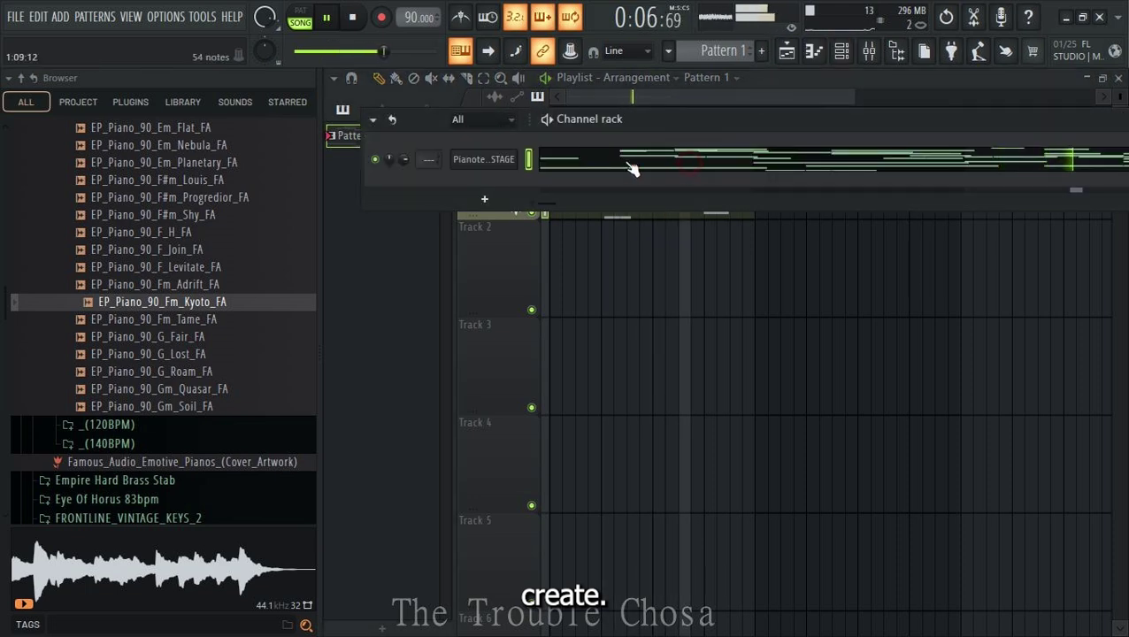
{"action": "left_click", "coordinate": [670, 164]}
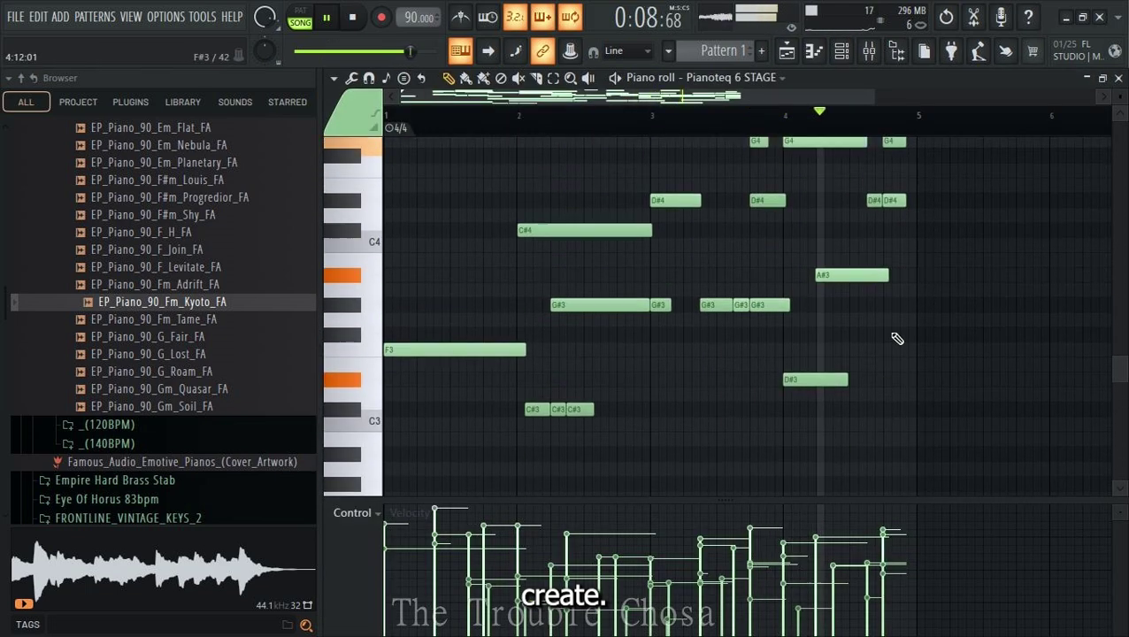
{"action": "scroll", "coordinate": [920, 323], "scroll_direction": "down", "scroll_amount": 4}
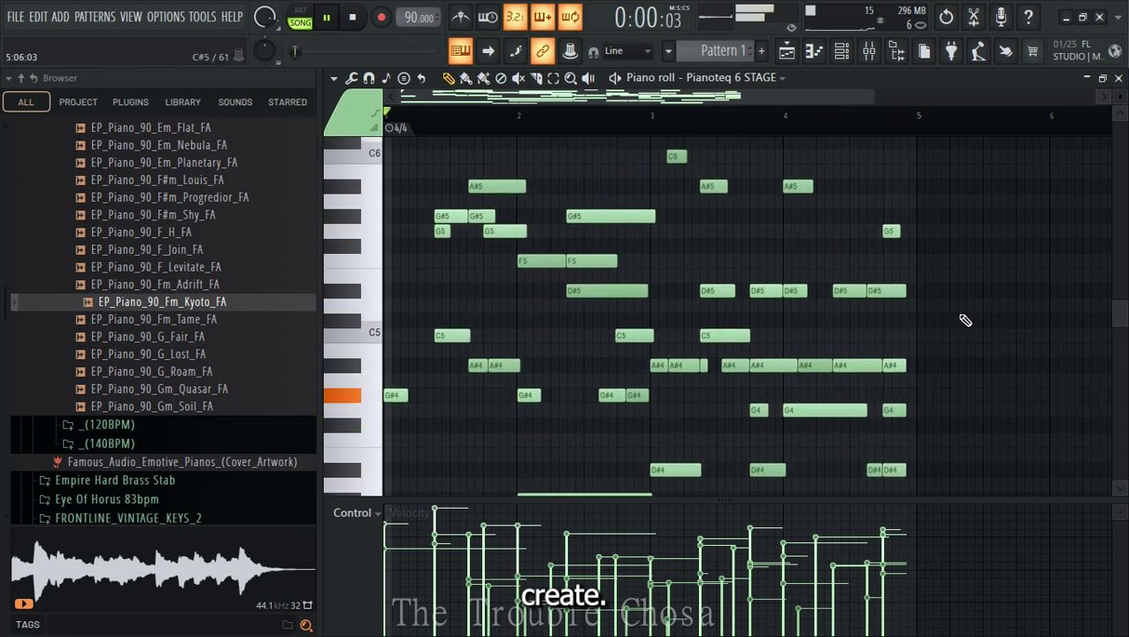
{"action": "scroll", "coordinate": [968, 320], "scroll_direction": "down", "scroll_amount": 5}
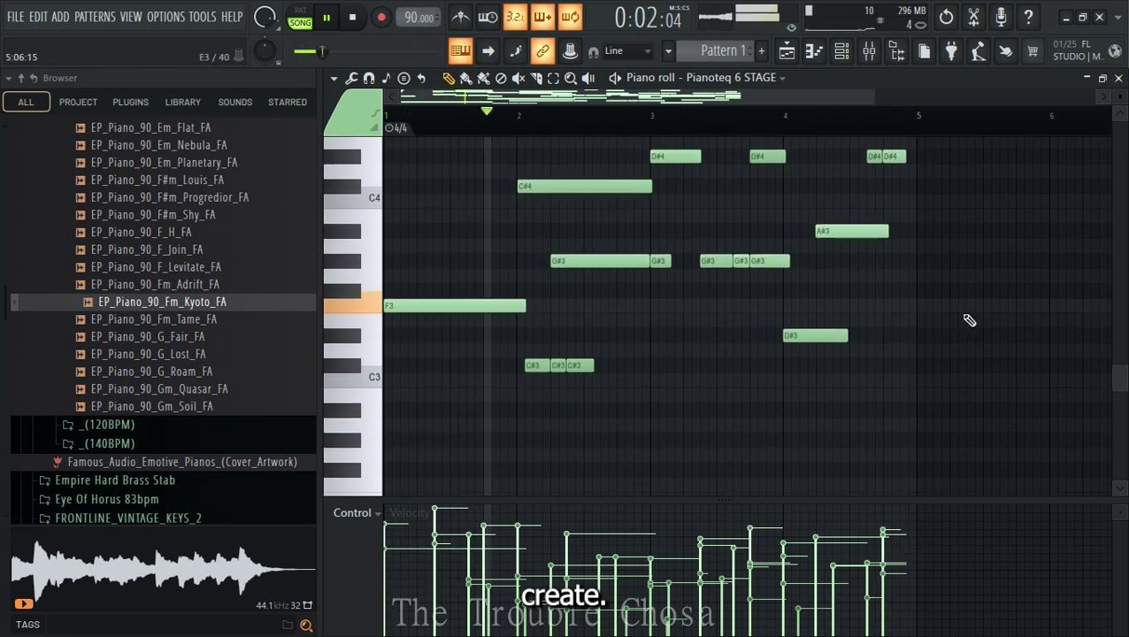